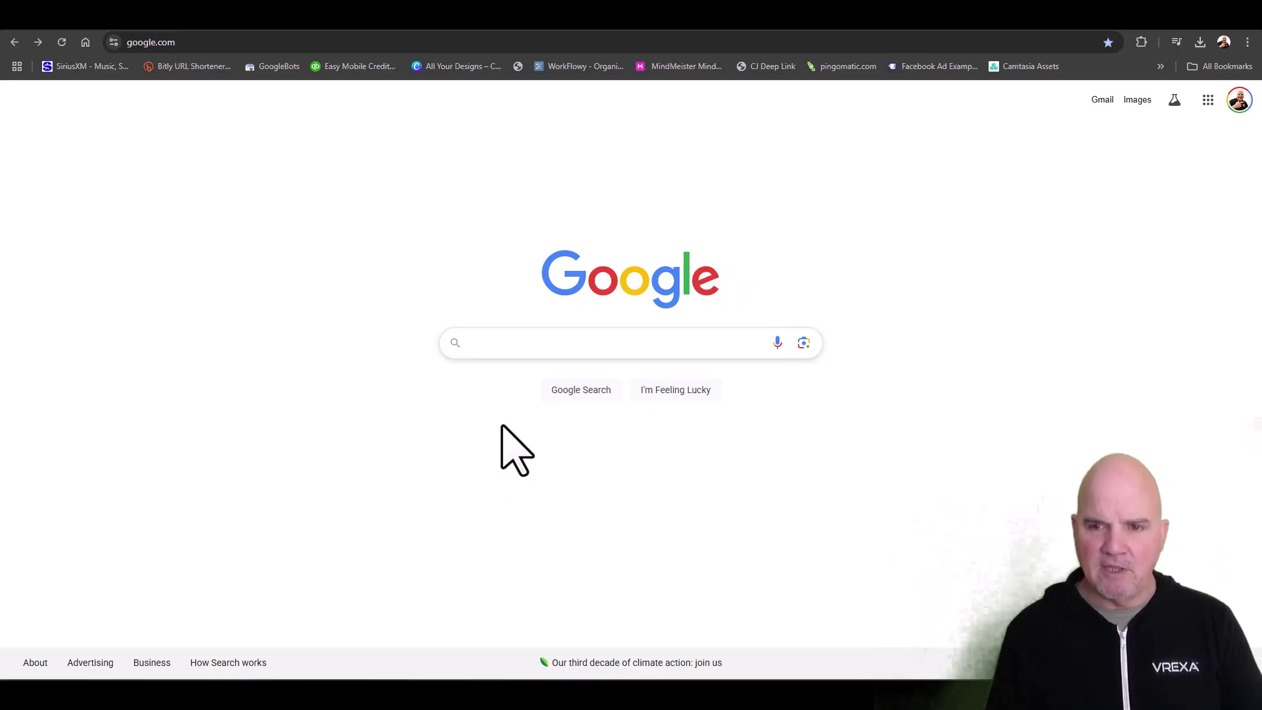
# Search Google for 'vlc media player download' and open the official videolan.org Download VLC page
pyautogui.click(526, 352)
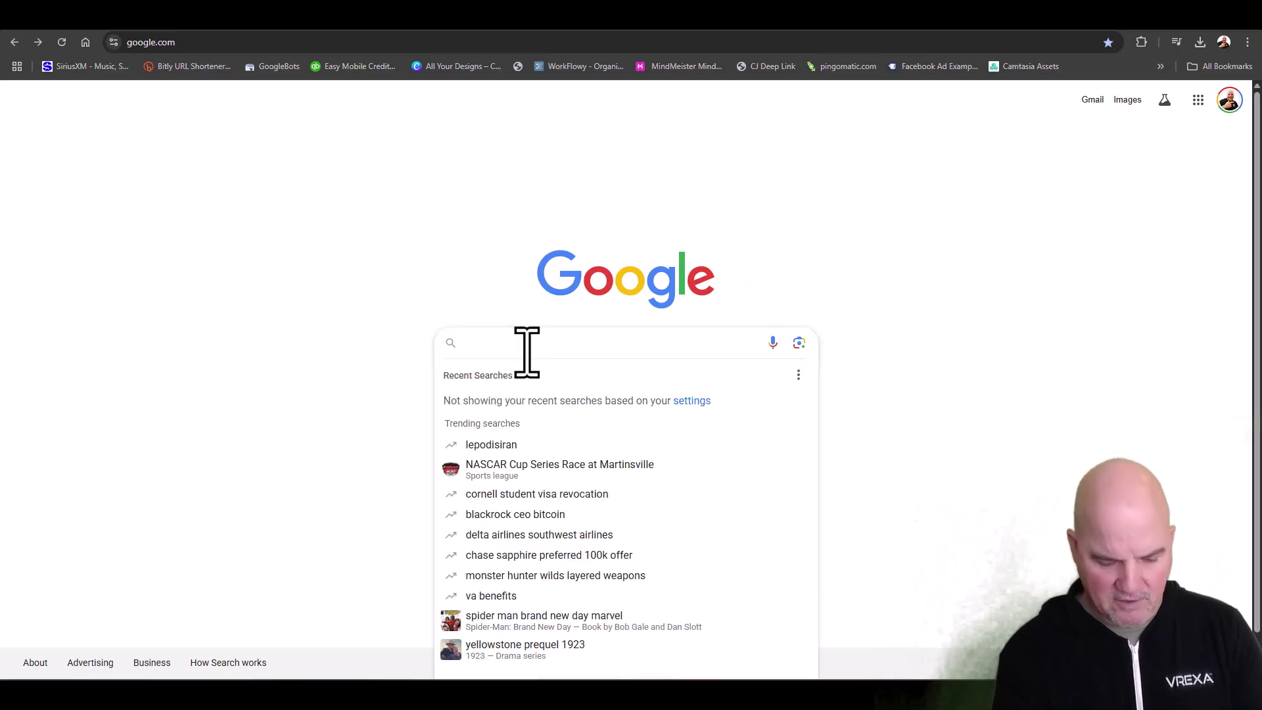
pyautogui.write('vlc me')
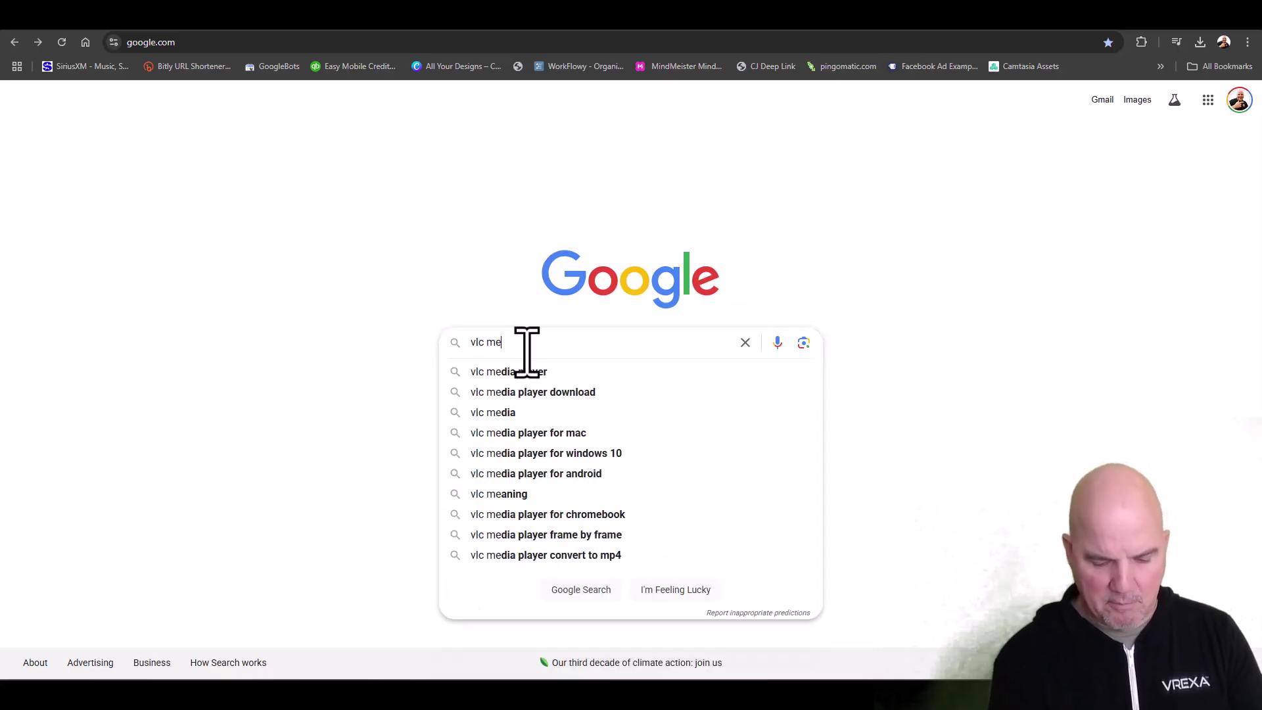
pyautogui.write('dia')
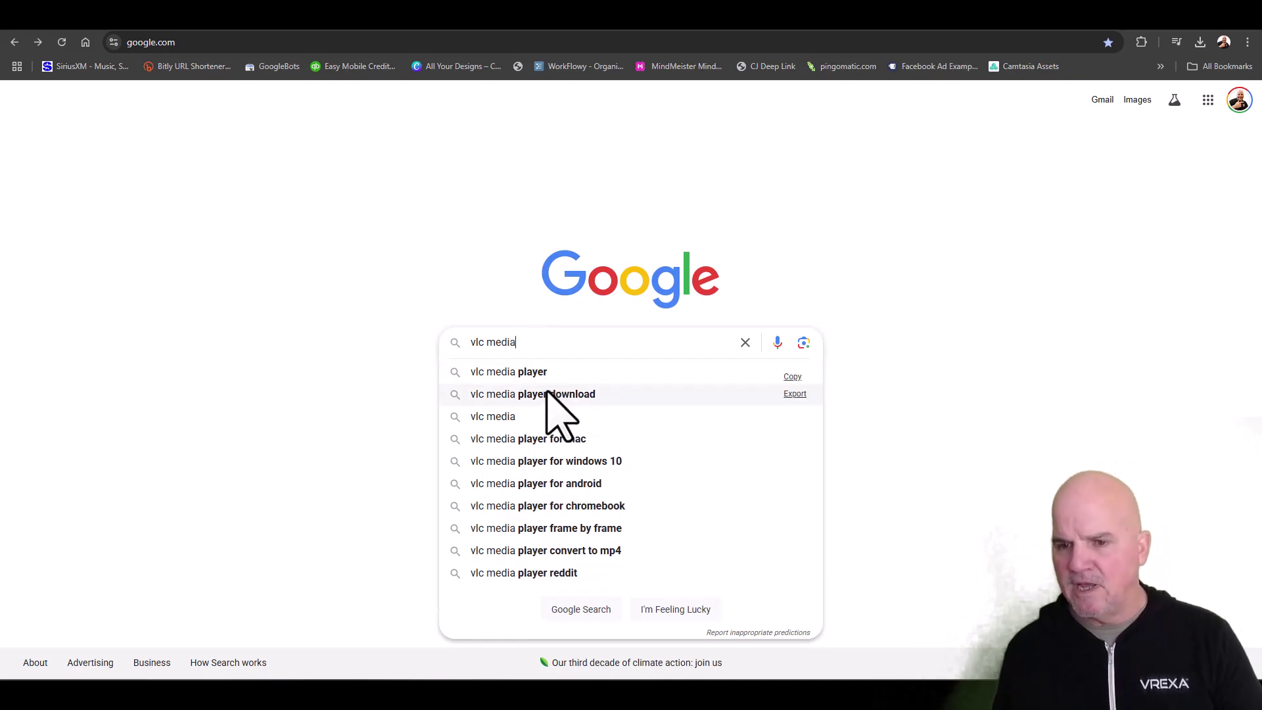
pyautogui.click(546, 391)
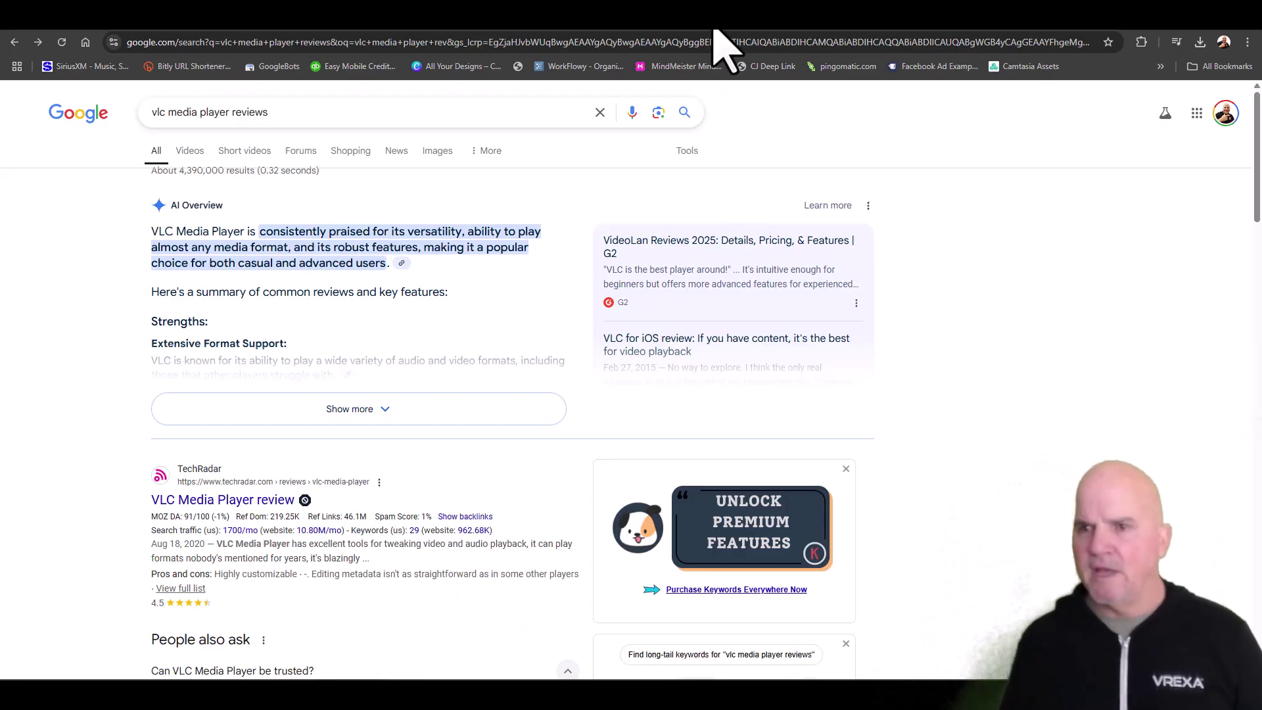
pyautogui.hotkey('alt', 'Right')
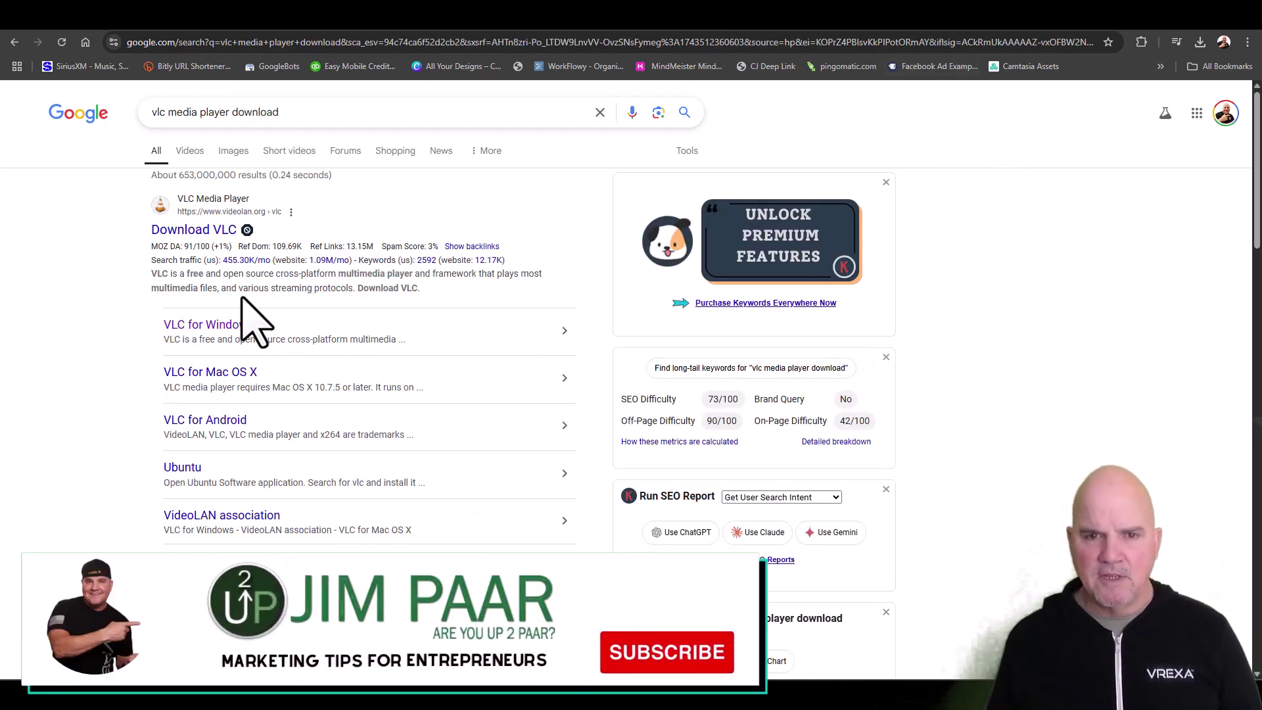
pyautogui.click(197, 231)
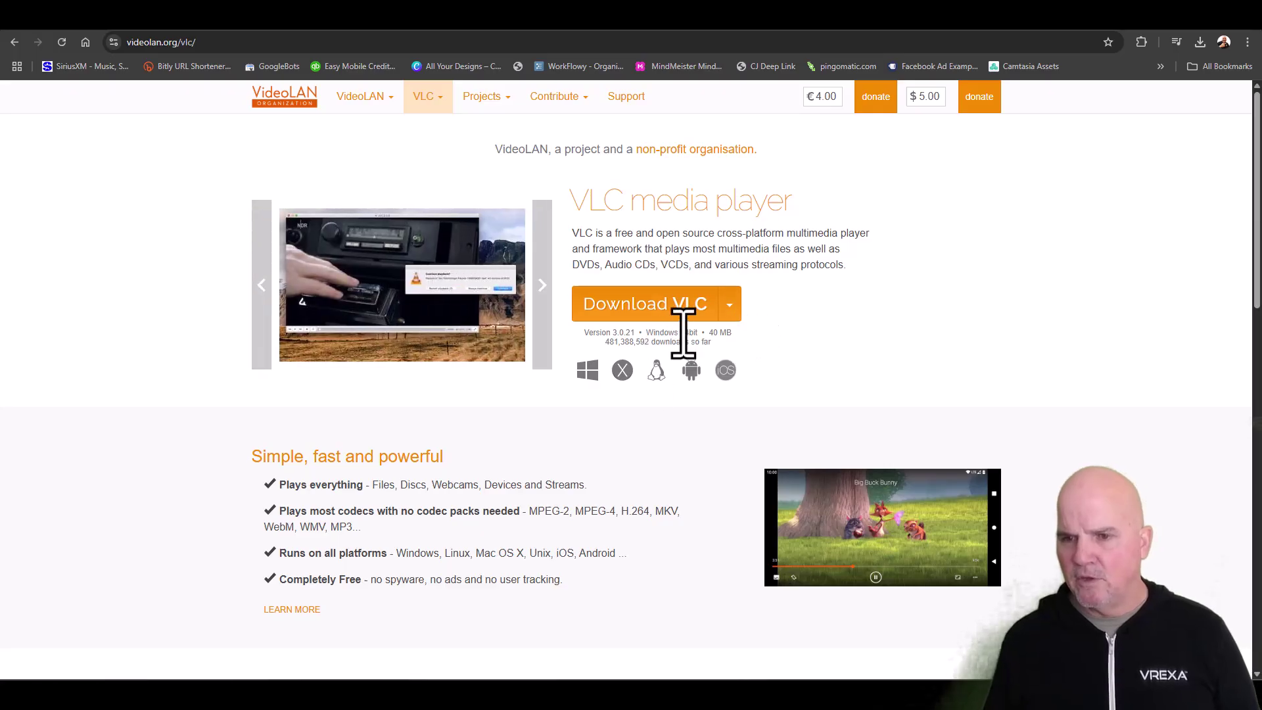
pyautogui.click(728, 307)
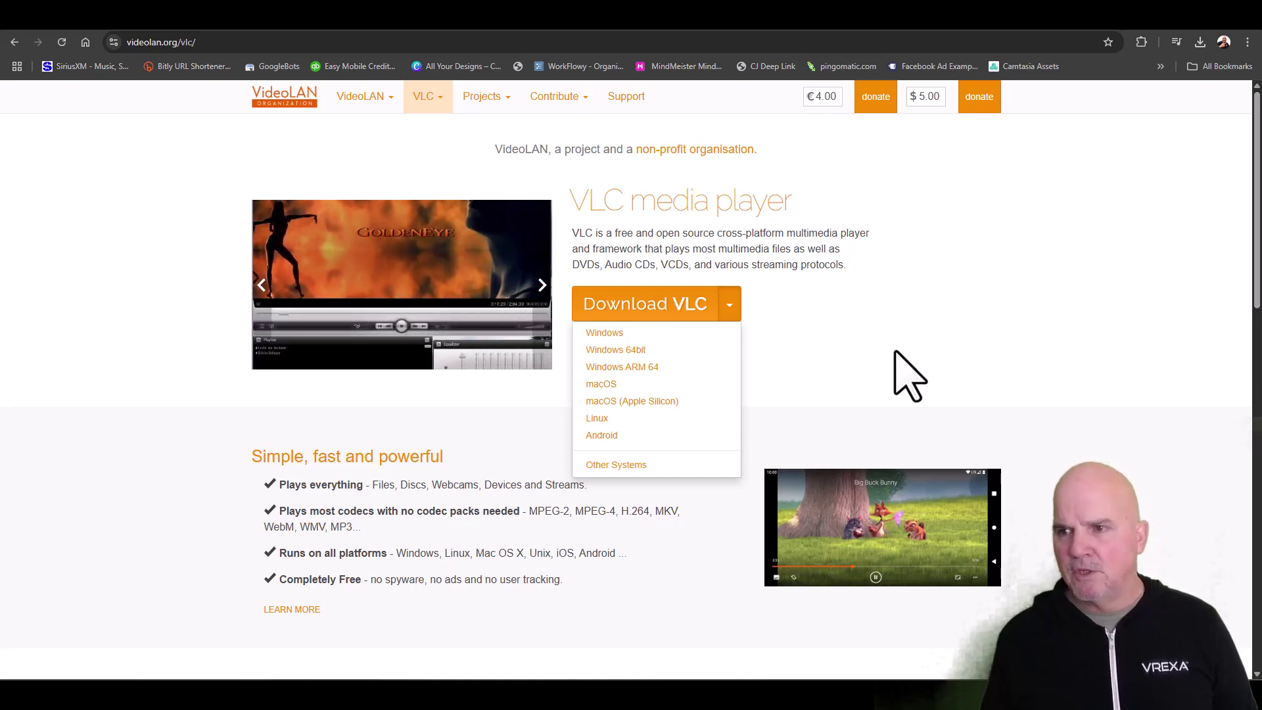
pyautogui.click(1030, 197)
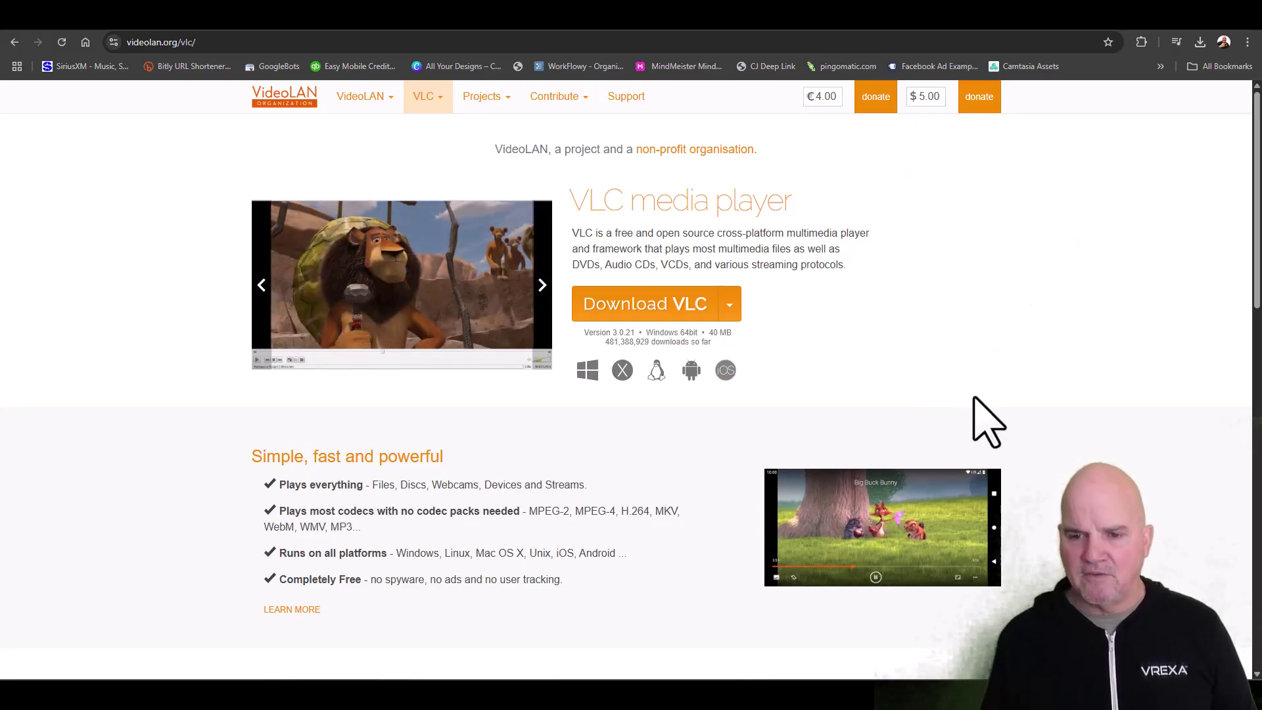
pyautogui.scroll(-5, 983, 420)
pyautogui.scroll(-8, 975, 407)
pyautogui.scroll(5, 972, 423)
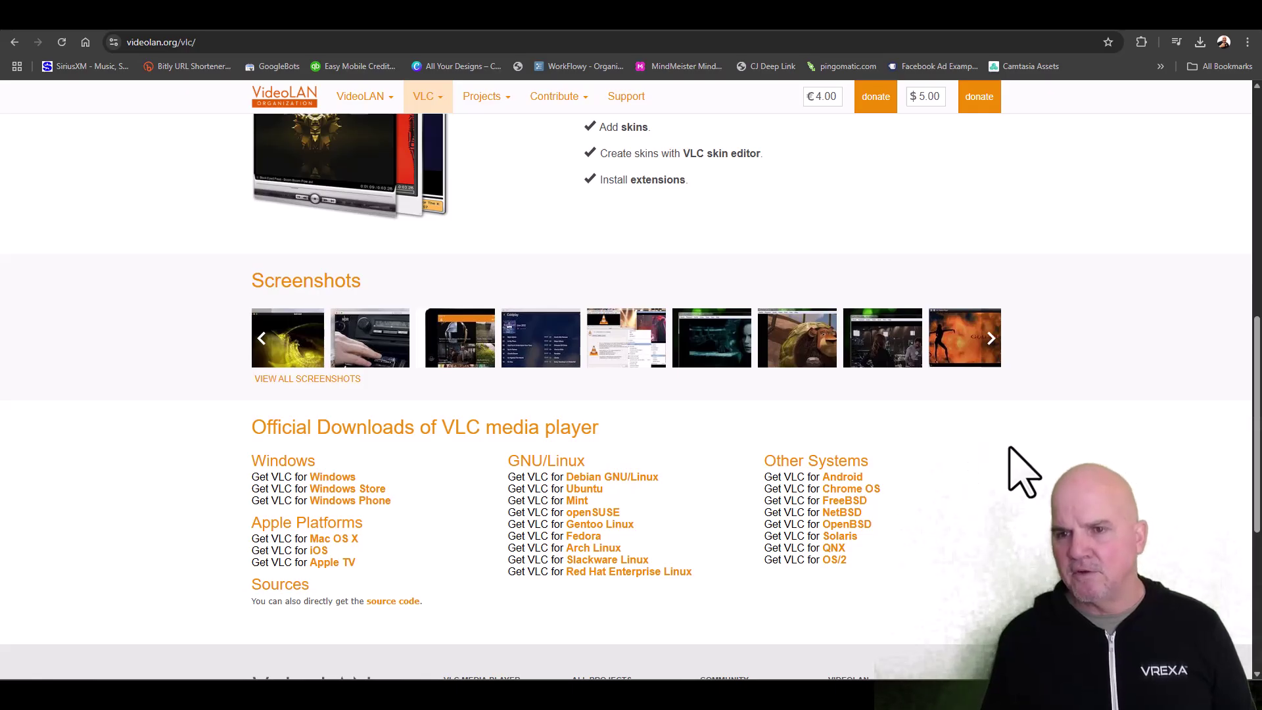
pyautogui.scroll(8, 1029, 403)
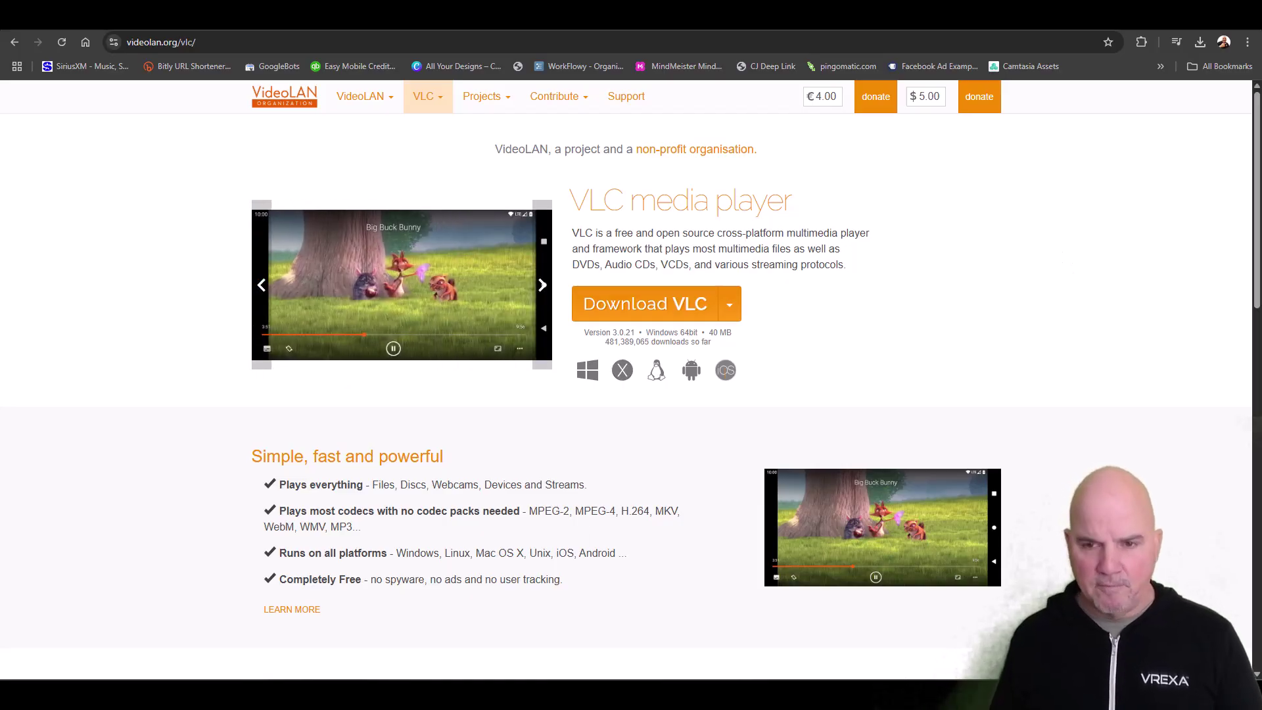
# Download the VLC 3.0.21 Windows 64bit installer and check it in Chrome's recent downloads
pyautogui.click(730, 315)
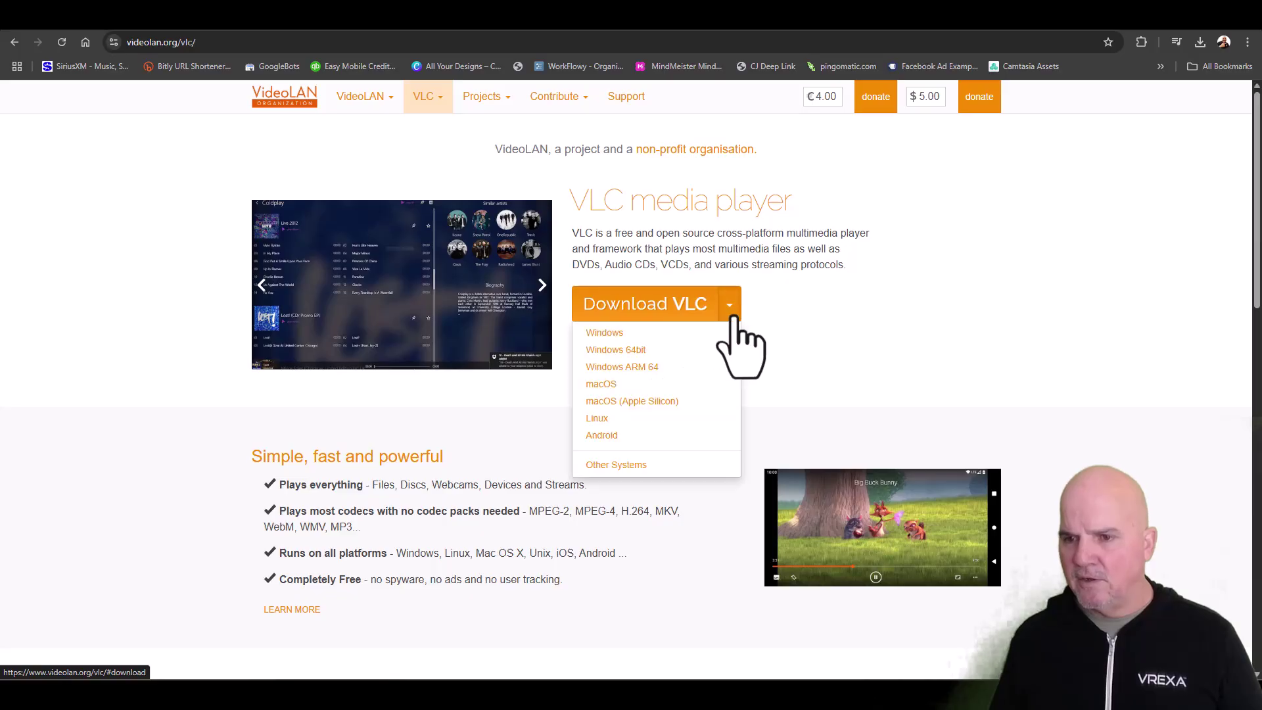
pyautogui.click(640, 350)
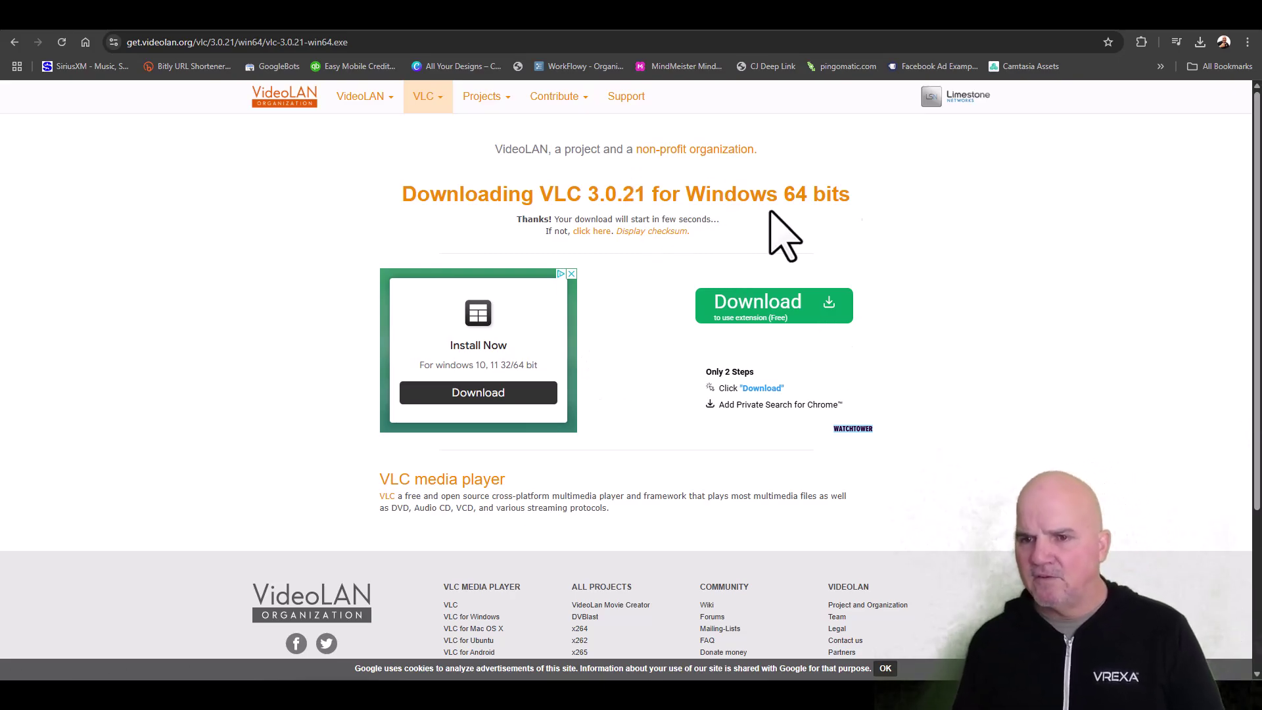
pyautogui.click(1199, 42)
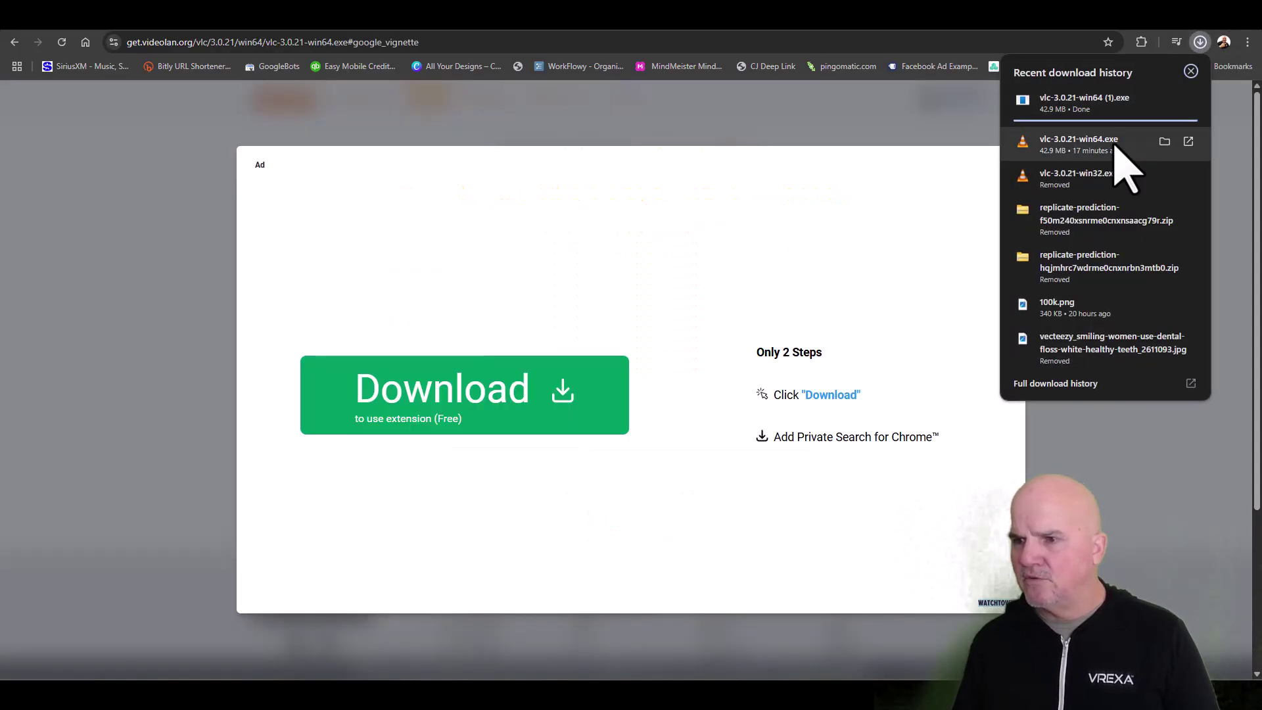
# Show the downloaded installer in its folder, then start a VLC conversion and clear the previous file
pyautogui.click(1163, 141)
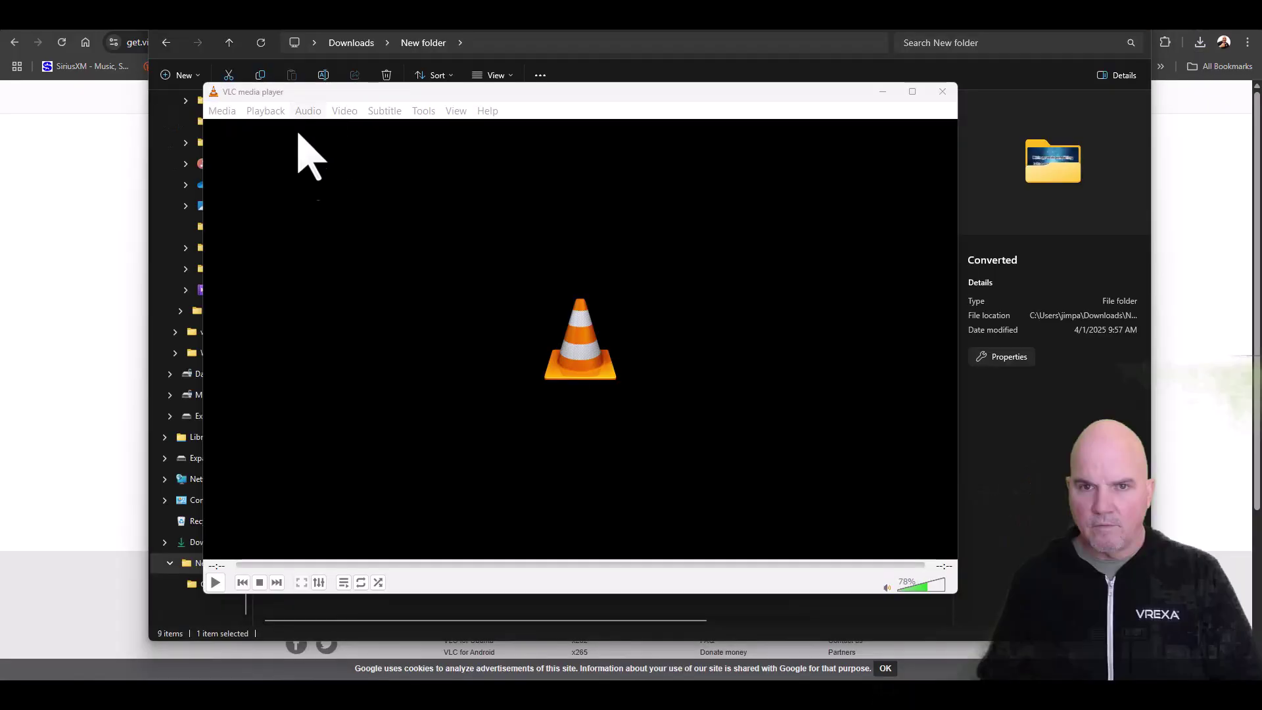
pyautogui.click(224, 112)
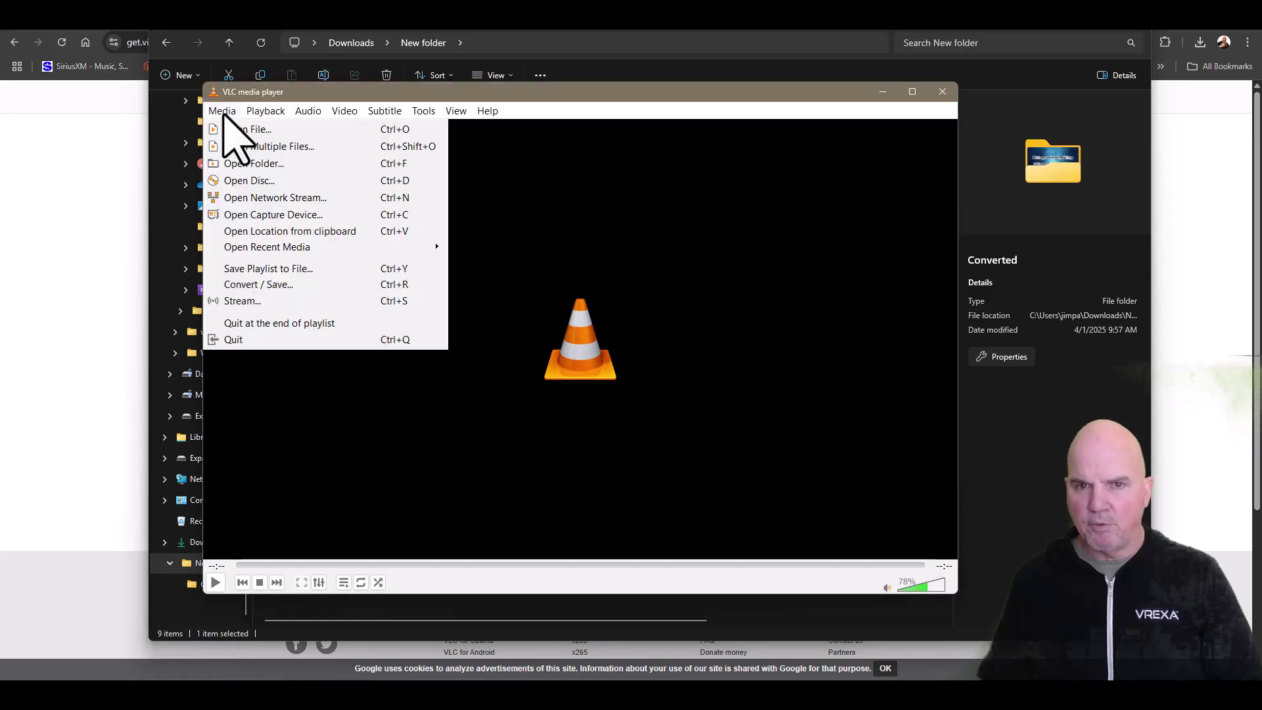
pyautogui.click(256, 287)
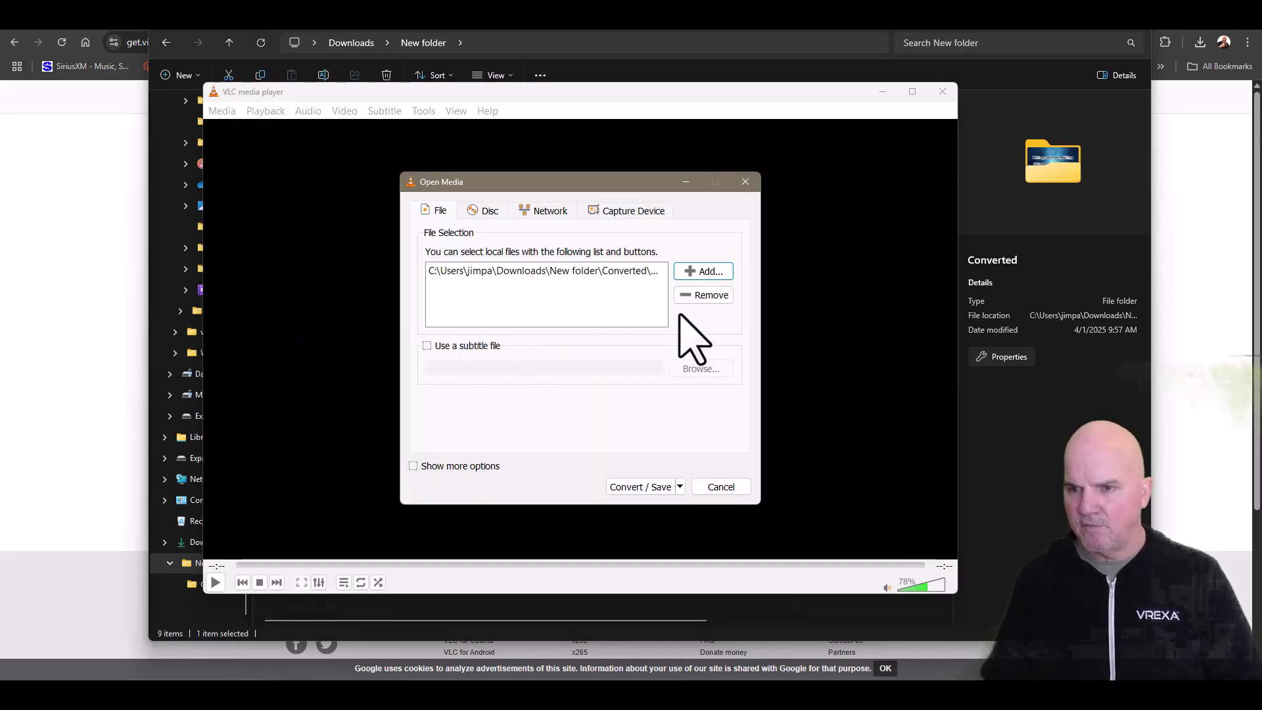
pyautogui.click(611, 282)
pyautogui.click(704, 295)
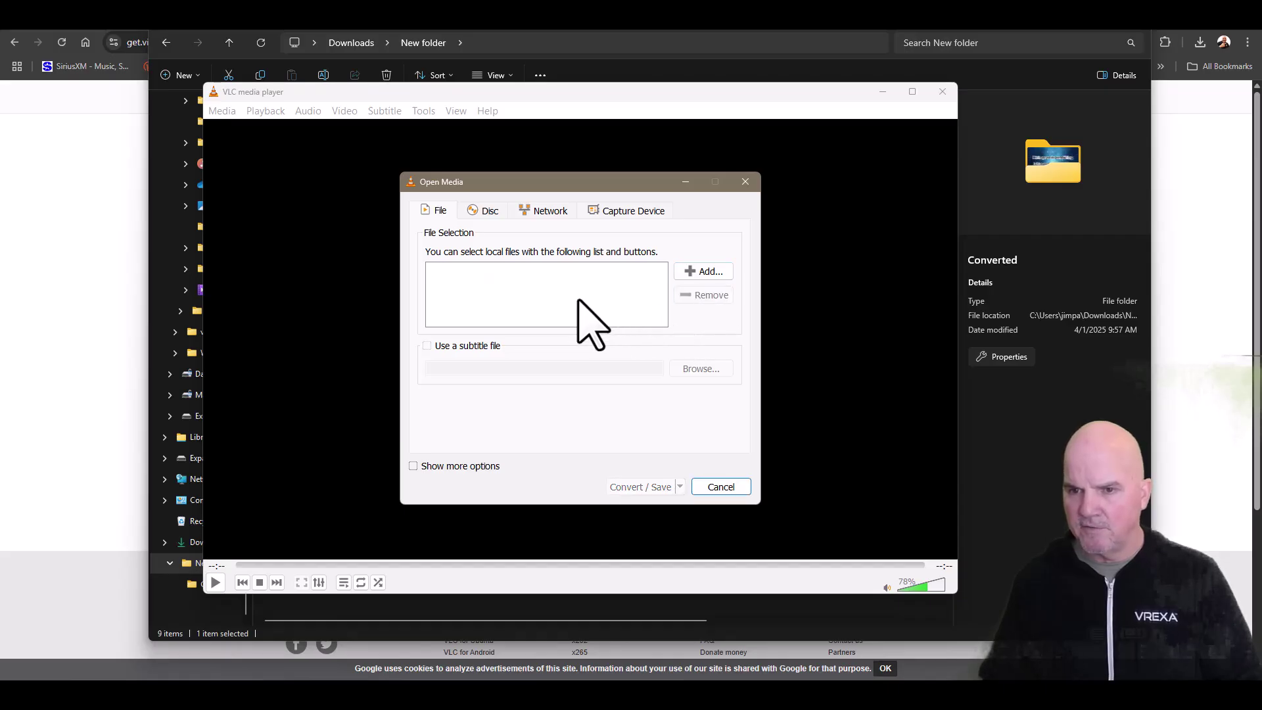
# Add DR-Better.mp4 from Downloads > New folder > Converted as the file to convert
pyautogui.click(697, 272)
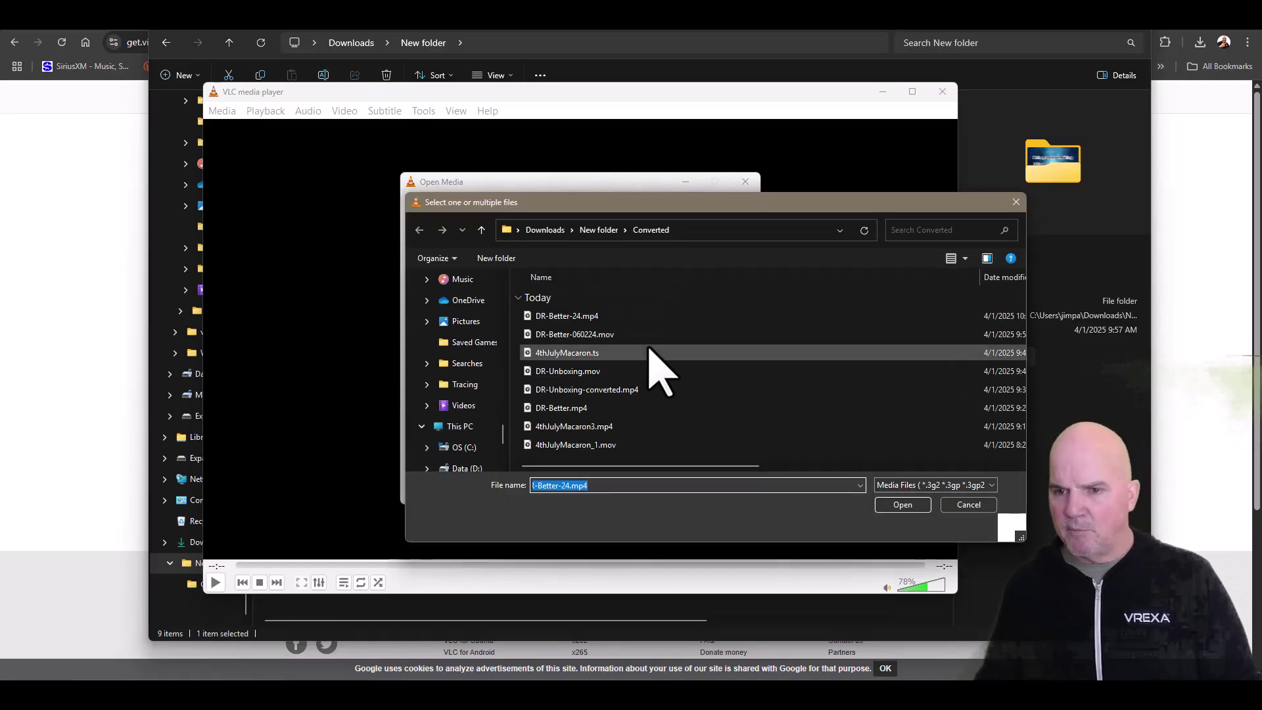
pyautogui.click(581, 408)
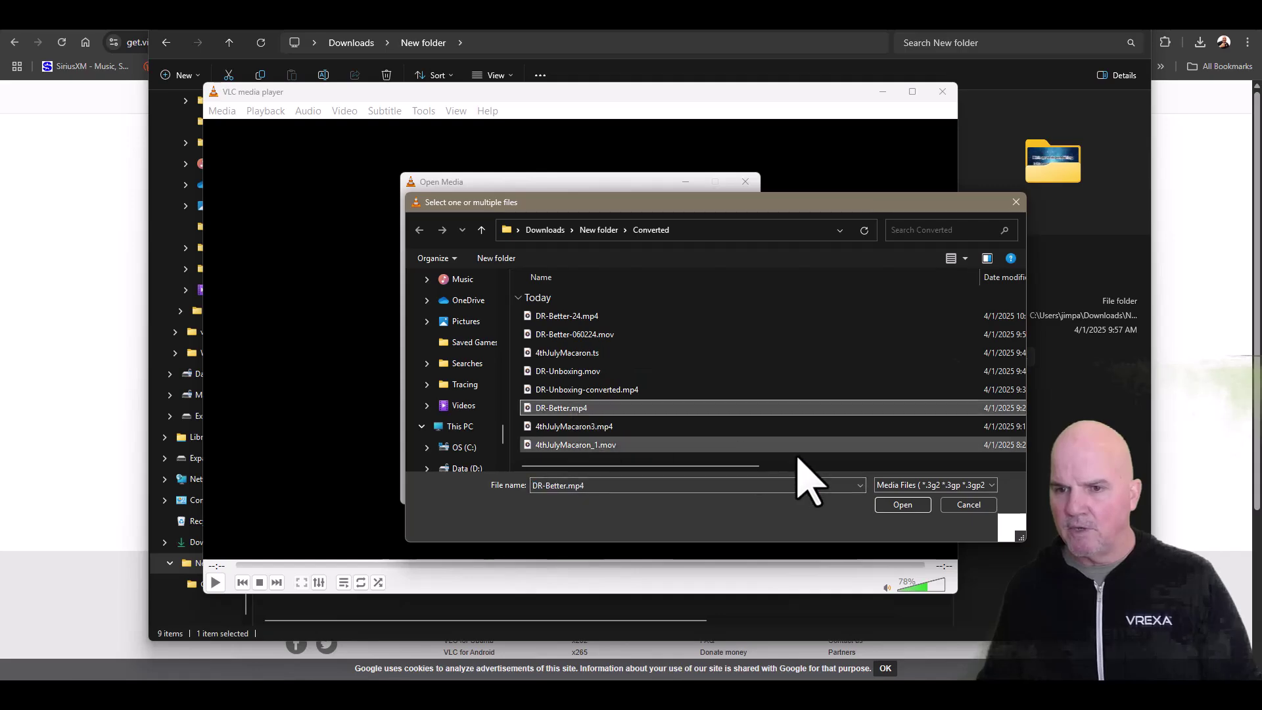
pyautogui.click(908, 508)
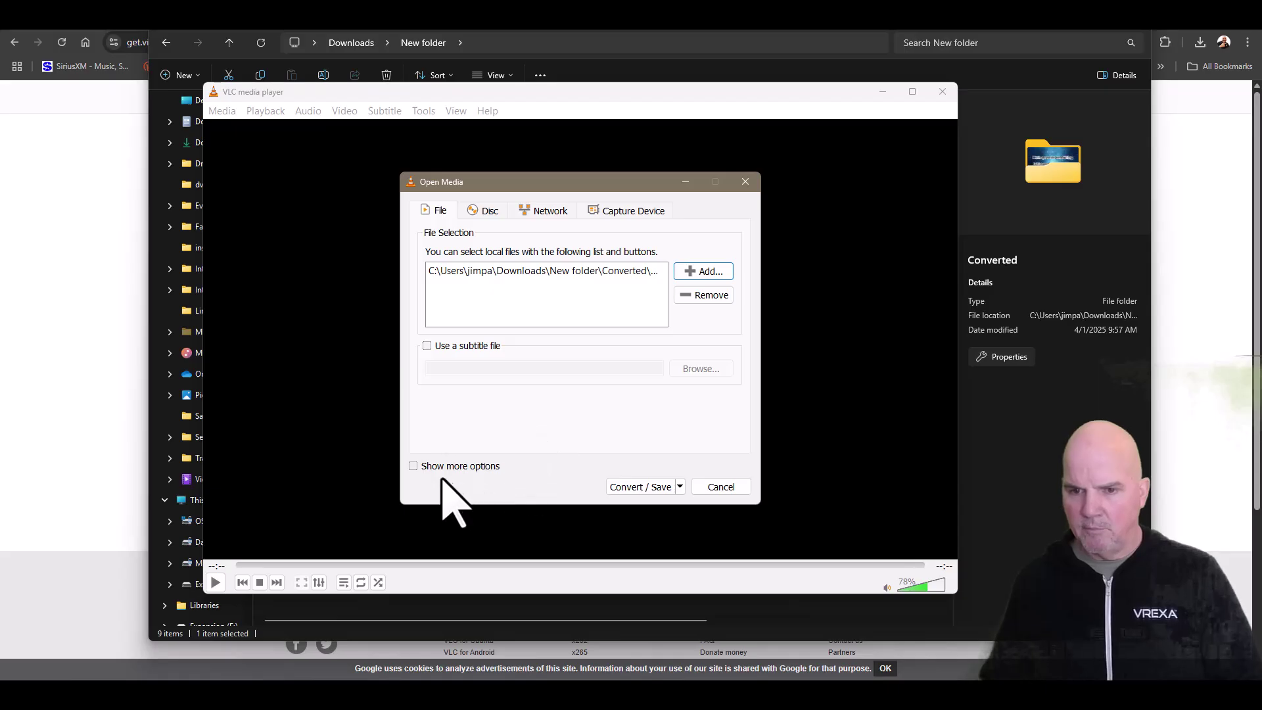
# Enable Display the output, keep the Audio - MP3 profile, and save to Converted as DR-Better2.mp3
pyautogui.click(648, 487)
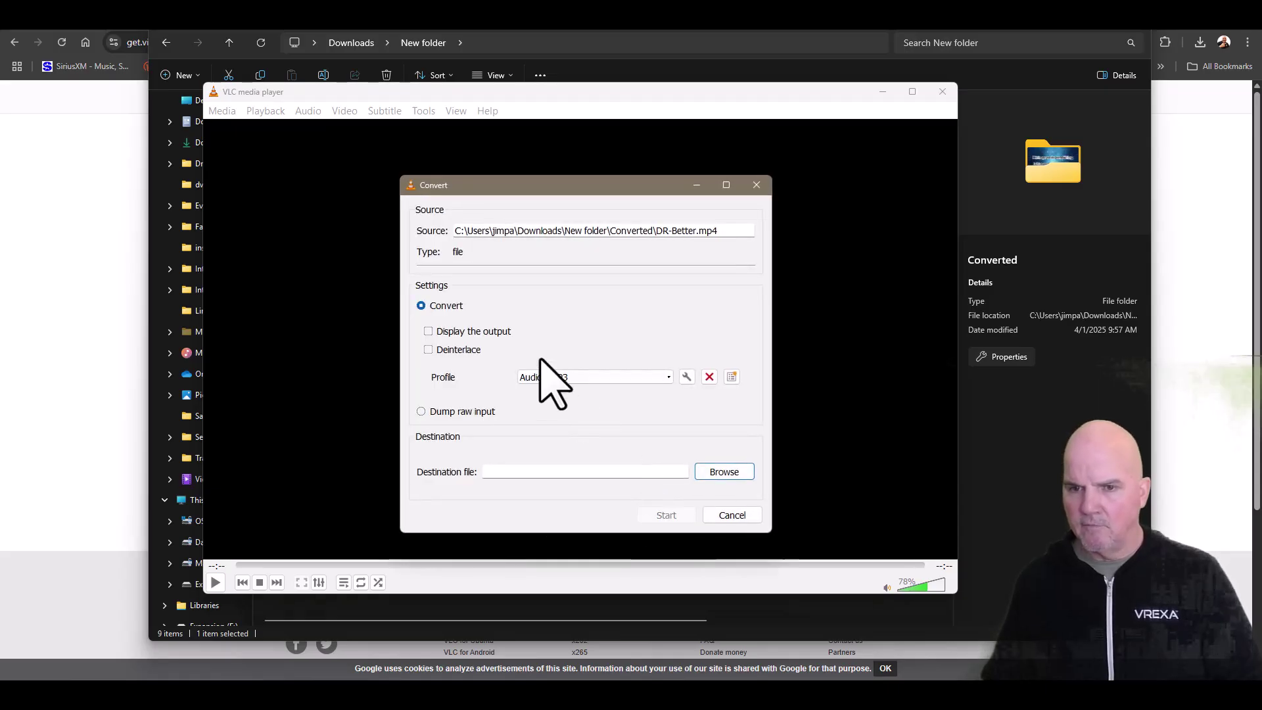
pyautogui.click(452, 332)
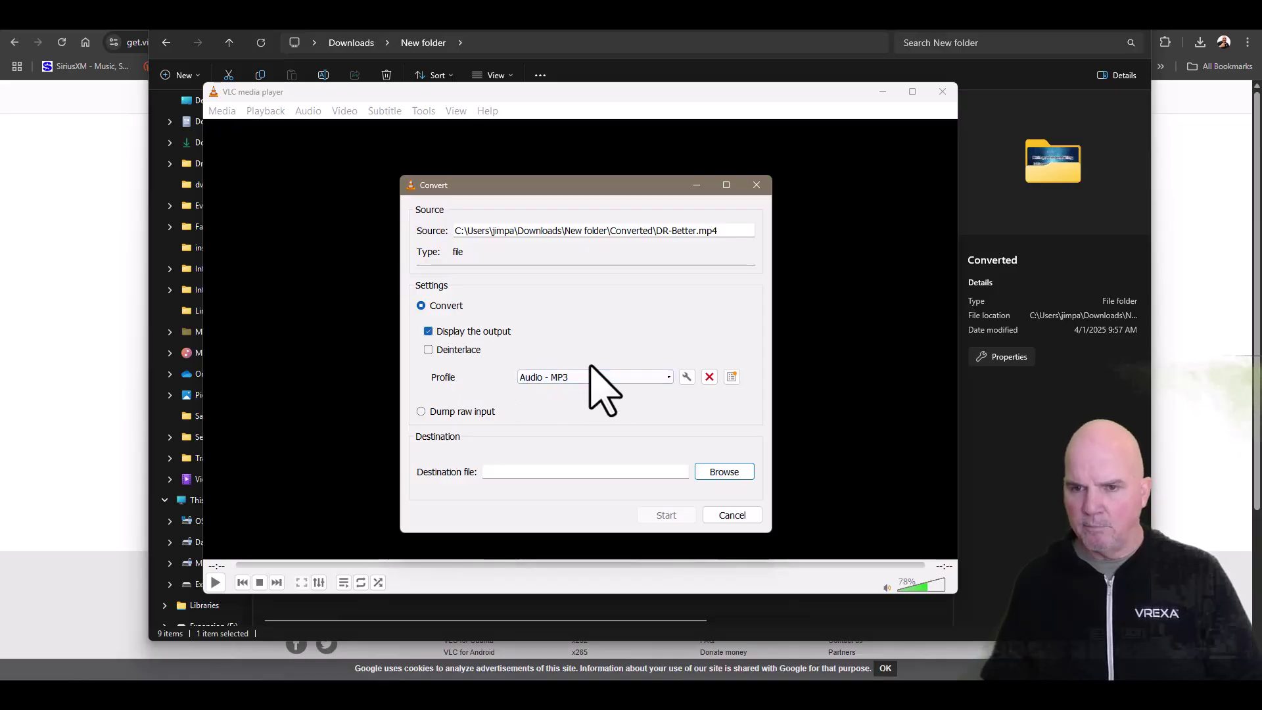
pyautogui.click(667, 375)
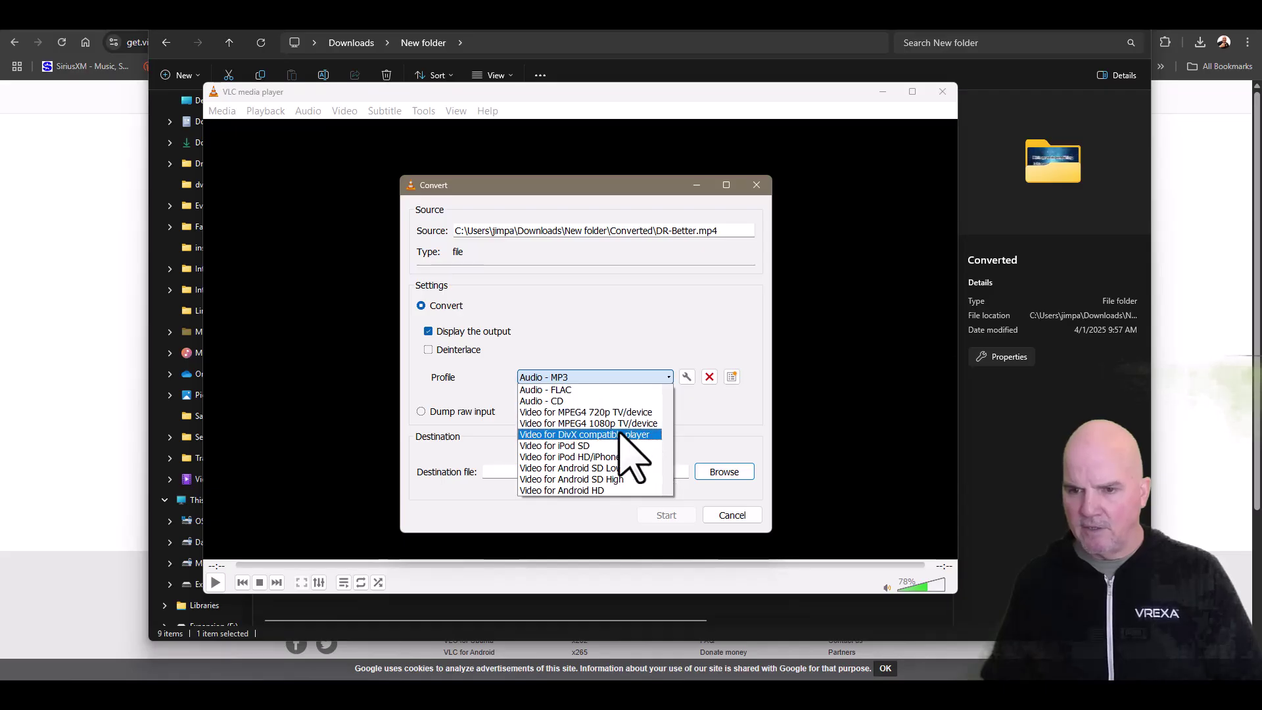
pyautogui.scroll(3, 623, 439)
pyautogui.click(618, 490)
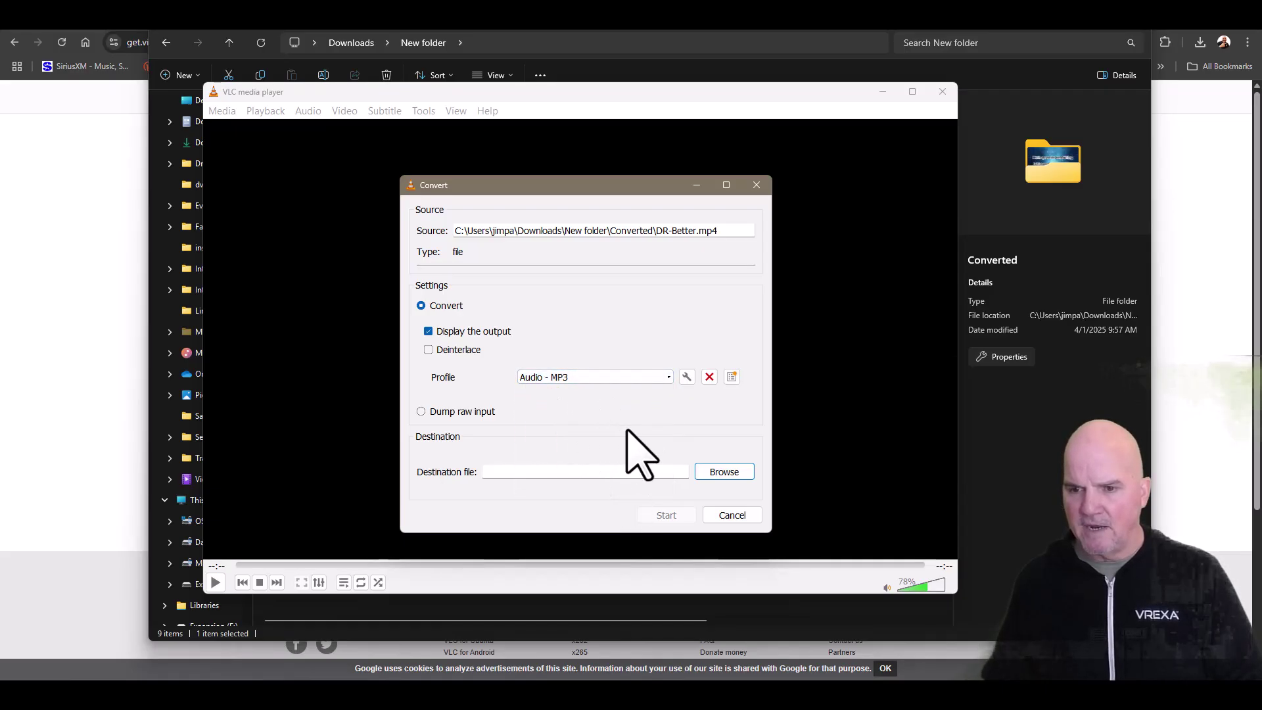
pyautogui.click(717, 471)
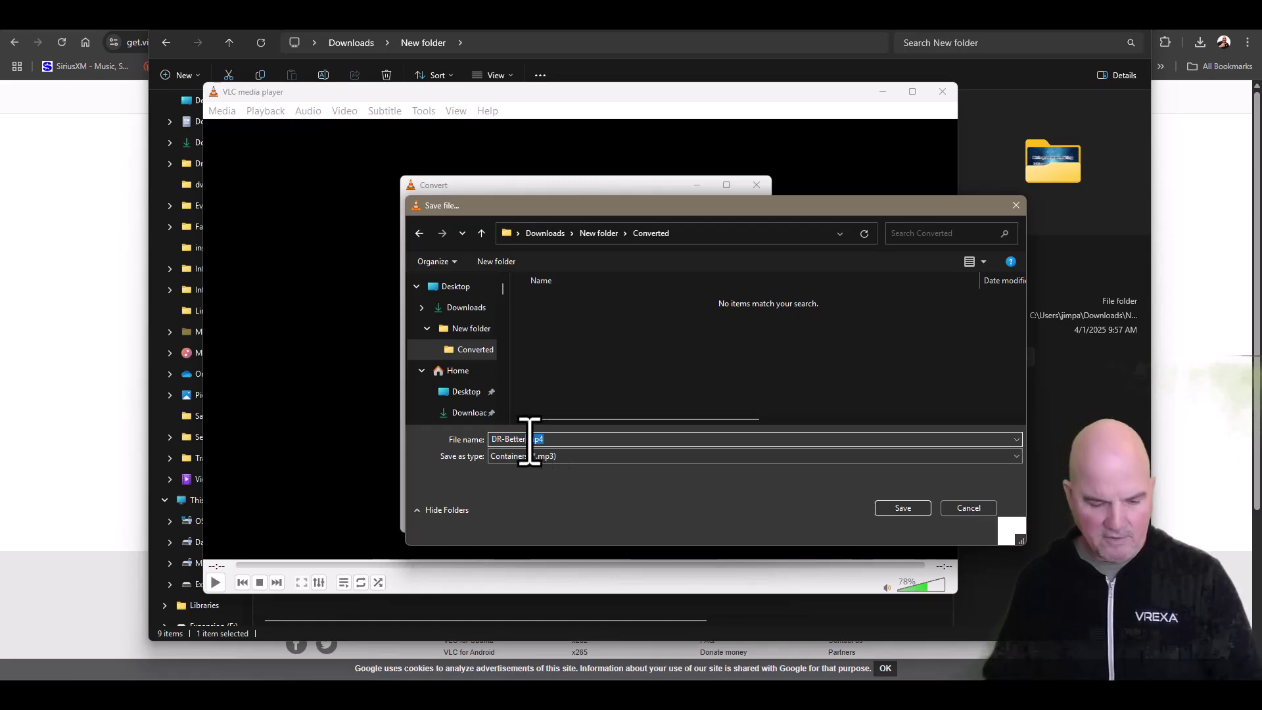
pyautogui.click(904, 507)
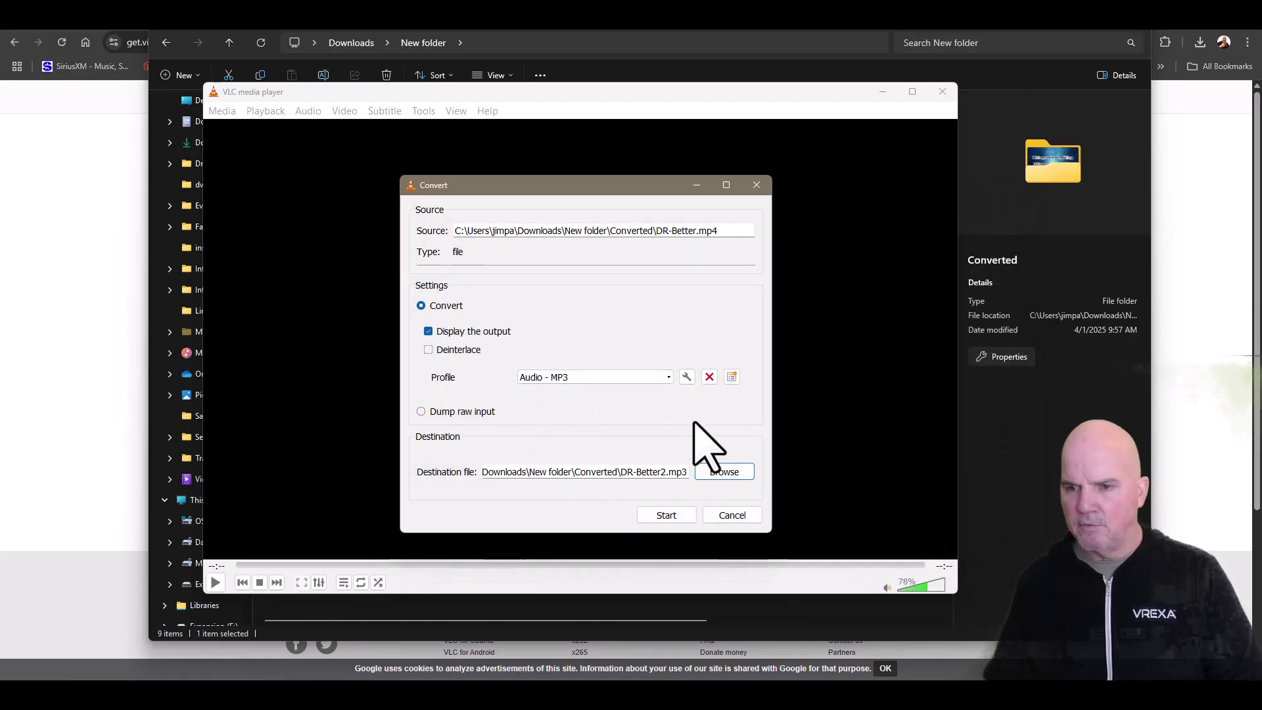
# Set the Audio - MP3 profile to keep the original audio track, then start converting to DR-Better2.mp3
pyautogui.click(687, 377)
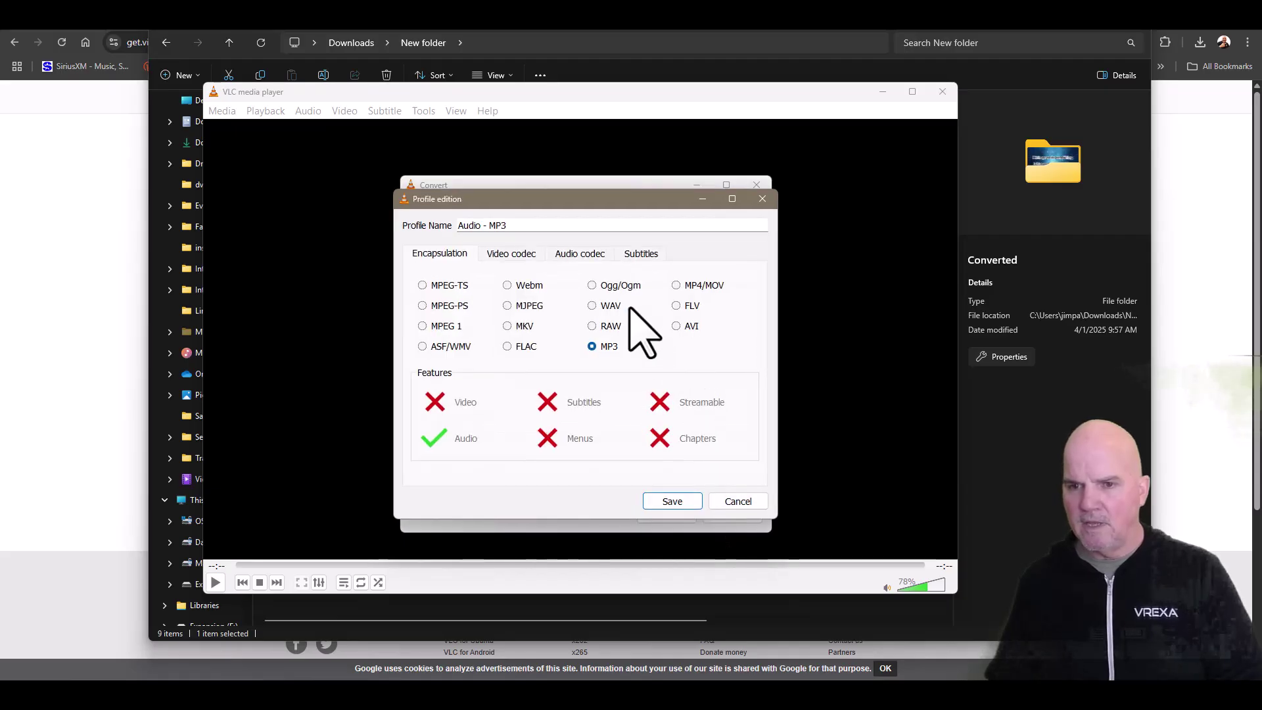
pyautogui.click(586, 255)
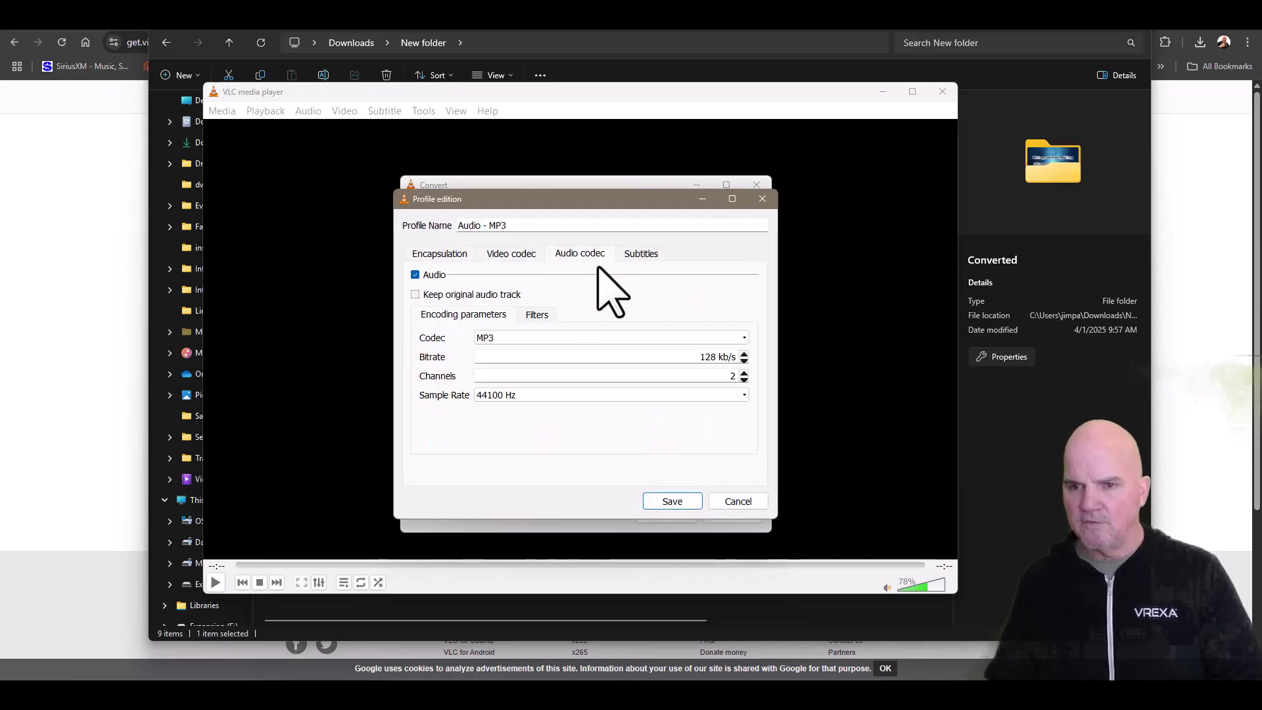
pyautogui.click(456, 293)
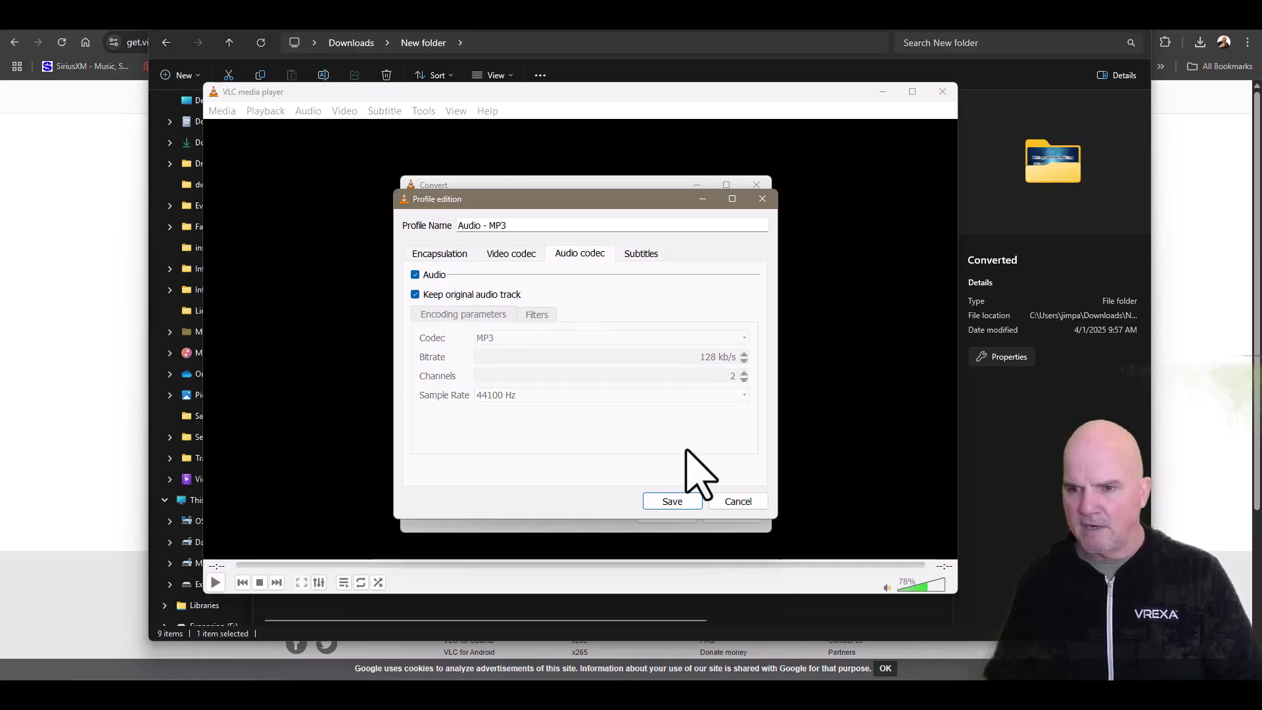
pyautogui.click(672, 501)
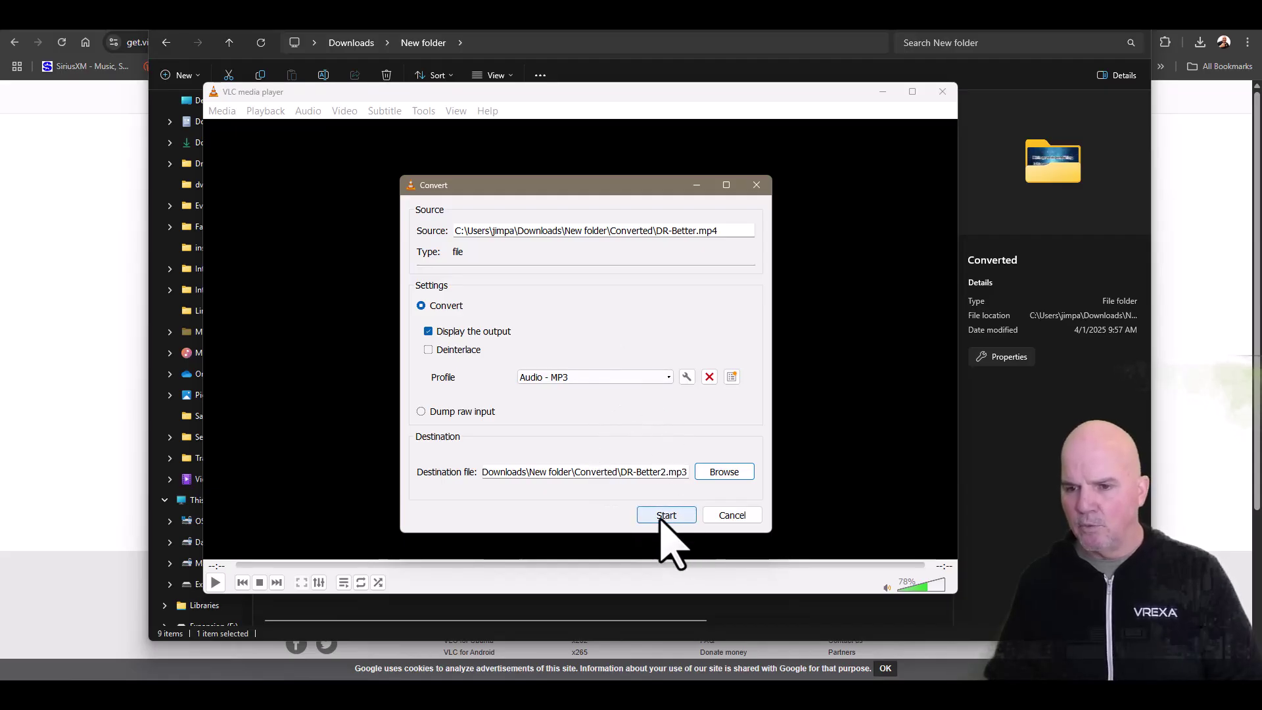
pyautogui.click(665, 515)
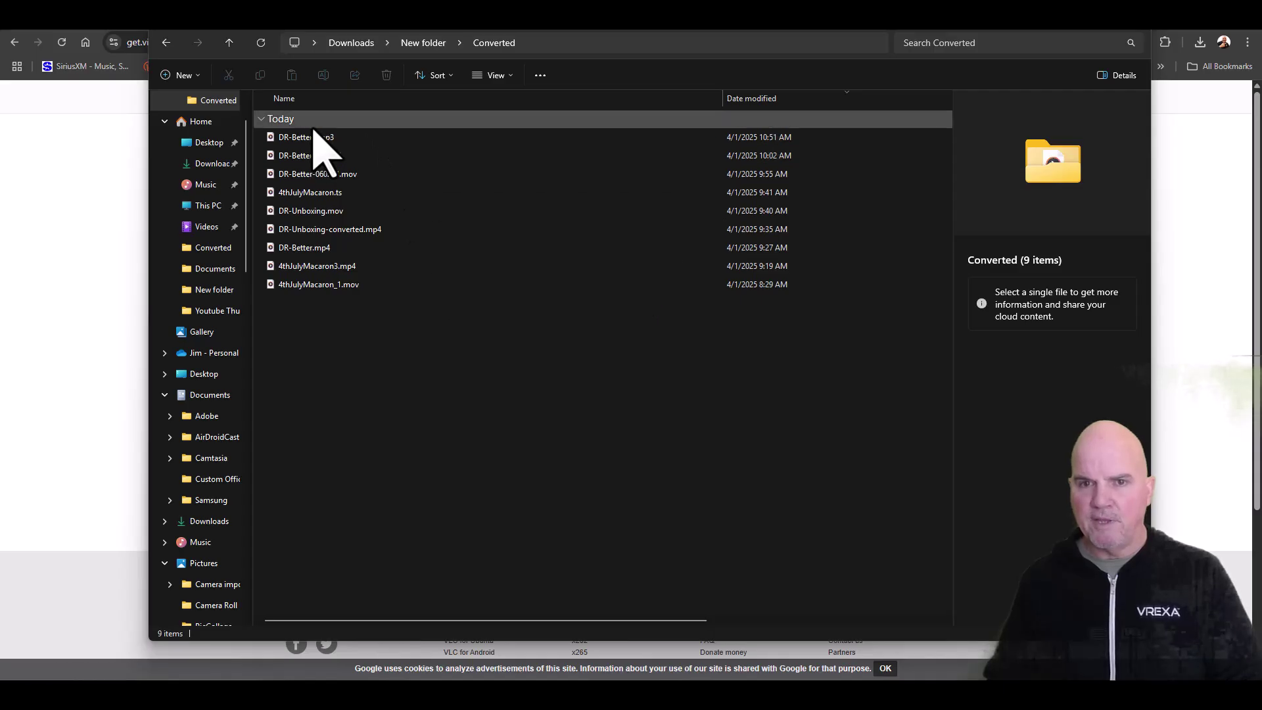
# Play DR-Better2.mp3 from the Converted folder in Media Player, just once
pyautogui.click(312, 139)
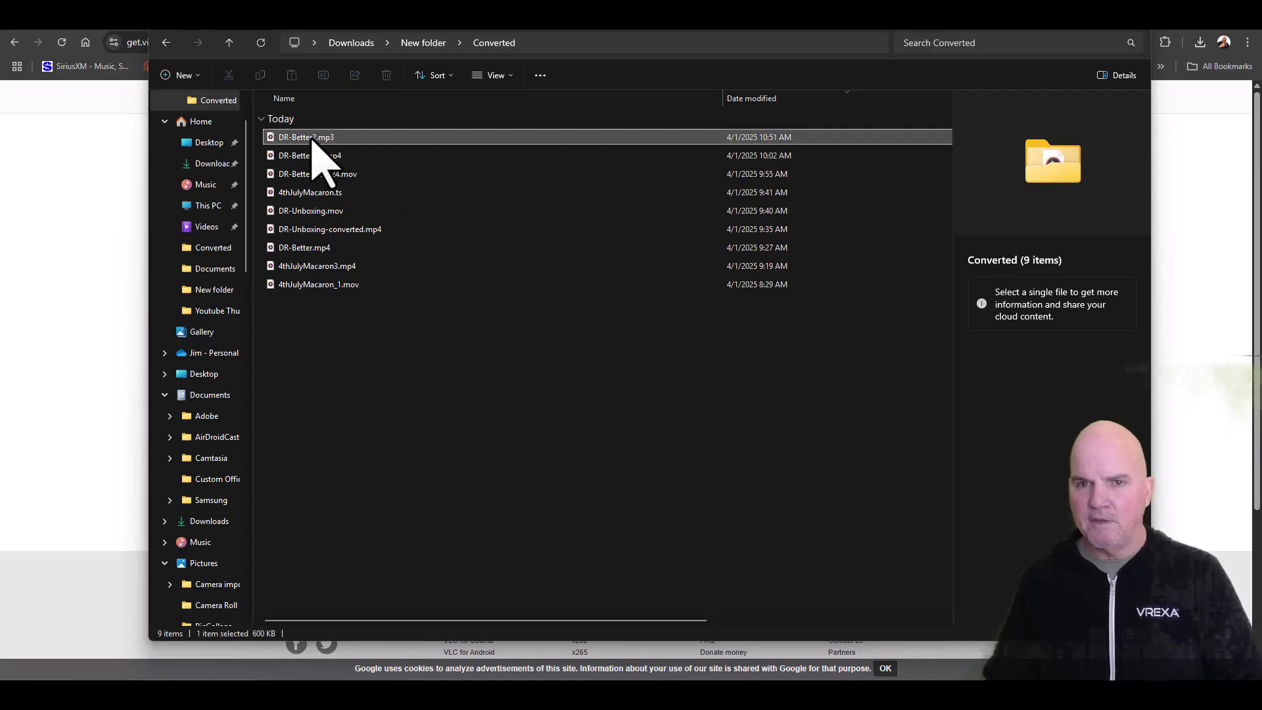
pyautogui.doubleClick(312, 139)
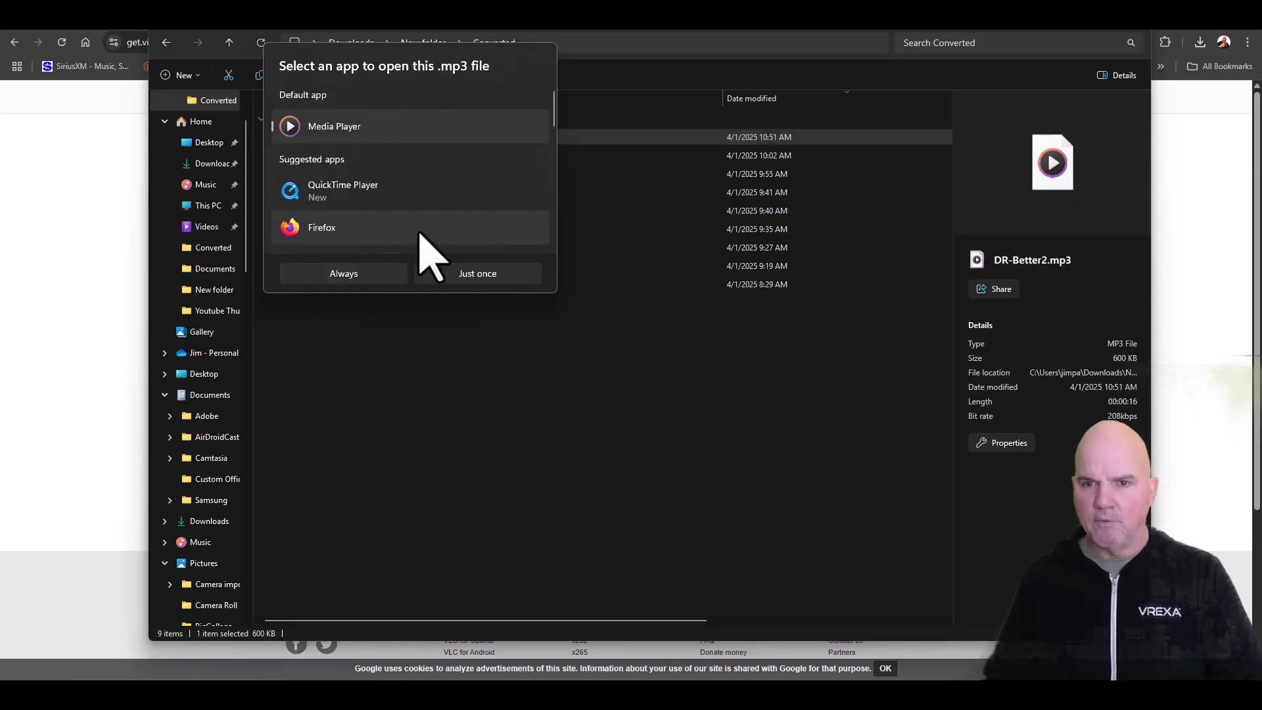
pyautogui.click(490, 273)
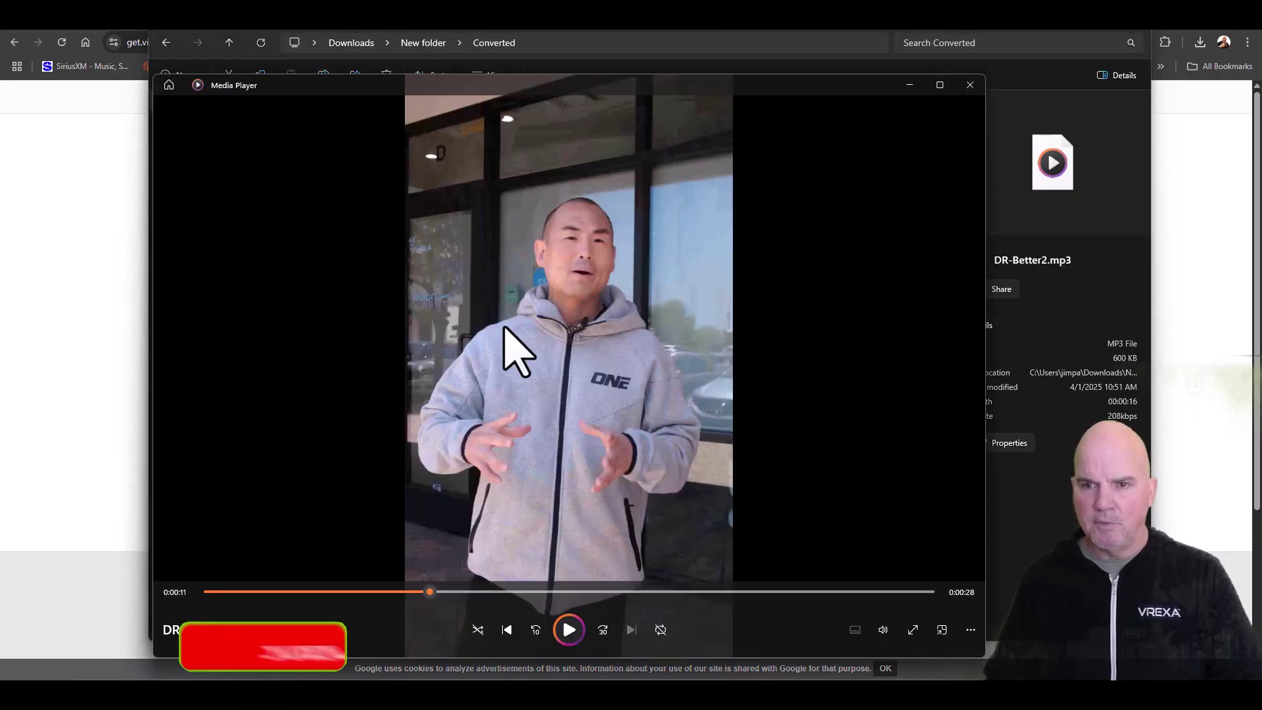